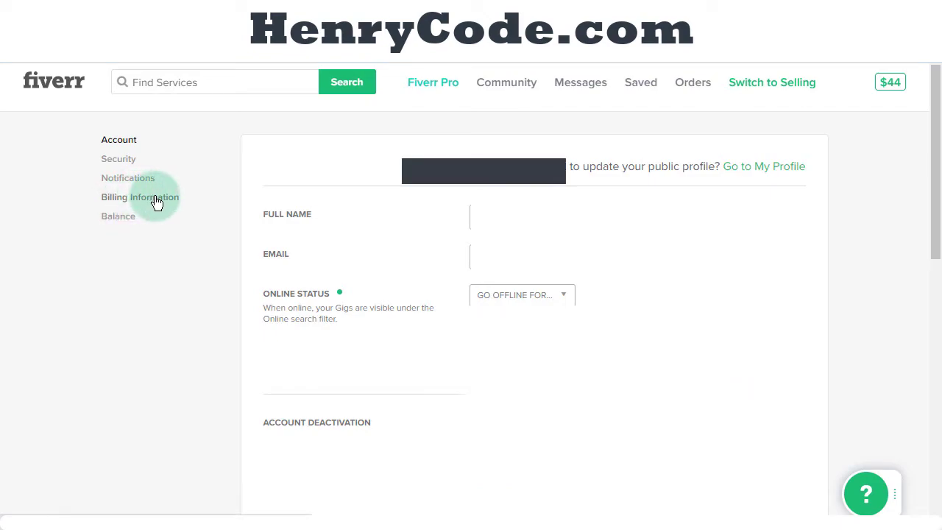
Open the account's billing information and review the PayPal for Withdrawals entry.
{"action": "left_click", "coordinate": [183, 198]}
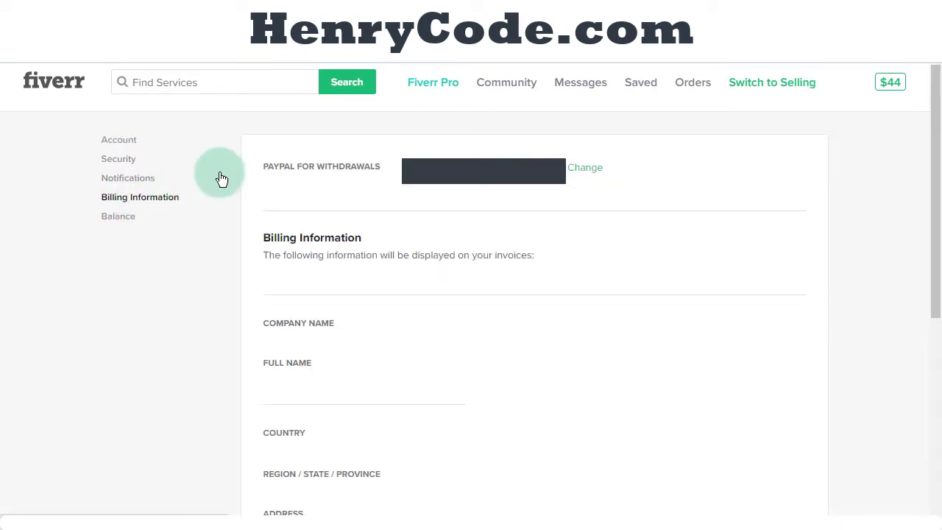
{"action": "left_click_drag", "start_coordinate": [280, 168], "coordinate": [394, 175]}
{"action": "left_click", "coordinate": [387, 181]}
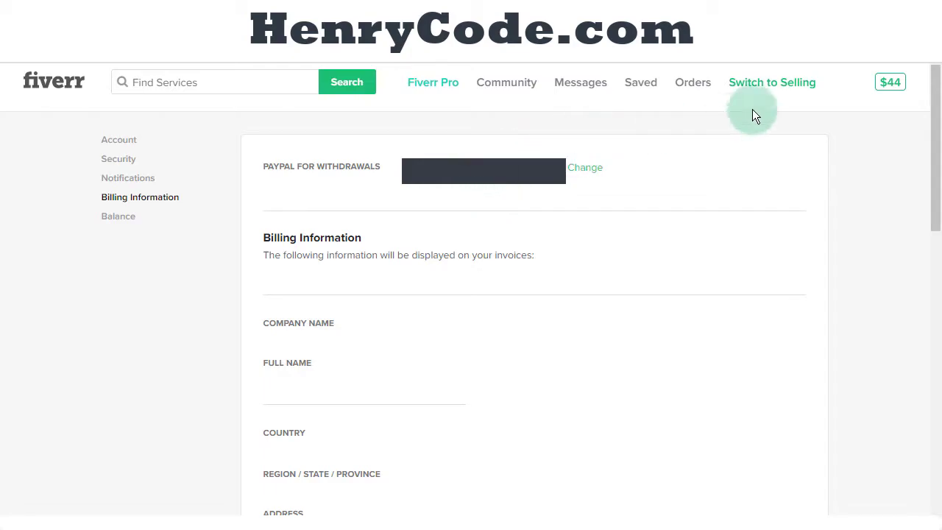
Open the seller Earnings page and start a withdrawal to the PayPal account.
{"action": "mouse_move", "coordinate": [846, 81]}
{"action": "left_click", "coordinate": [795, 150]}
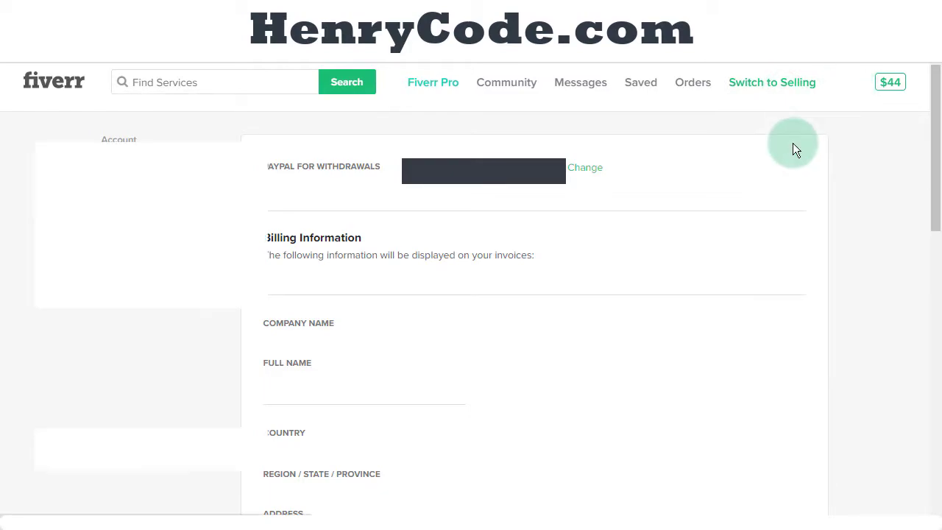
{"action": "left_click", "coordinate": [438, 83]}
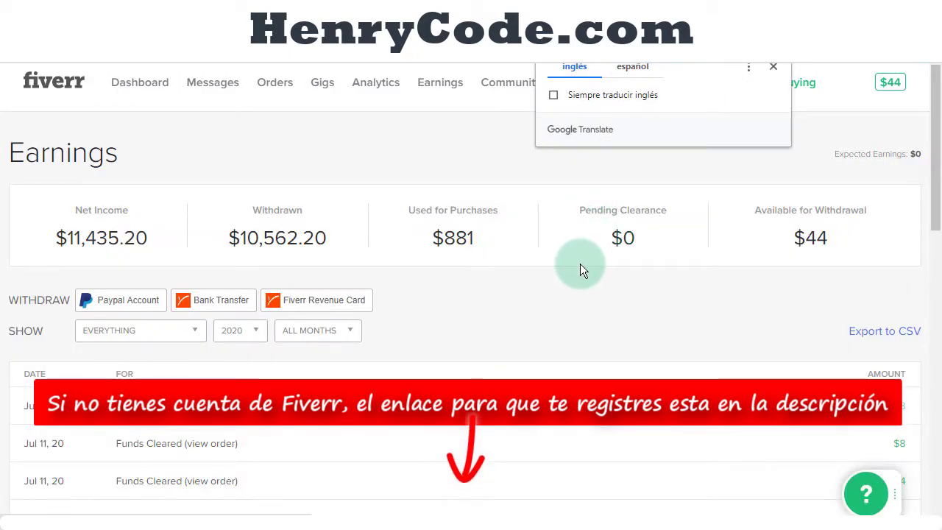
{"action": "left_click", "coordinate": [774, 69]}
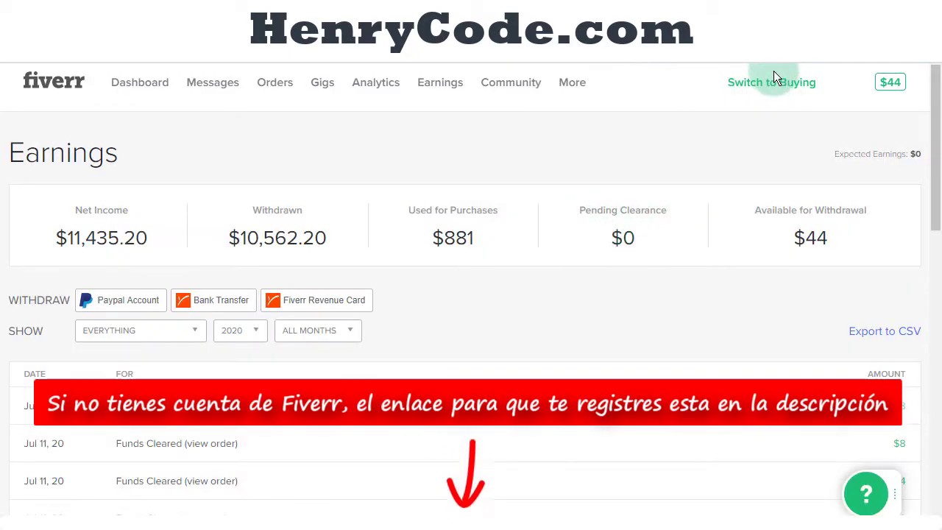
{"action": "left_click", "coordinate": [138, 312]}
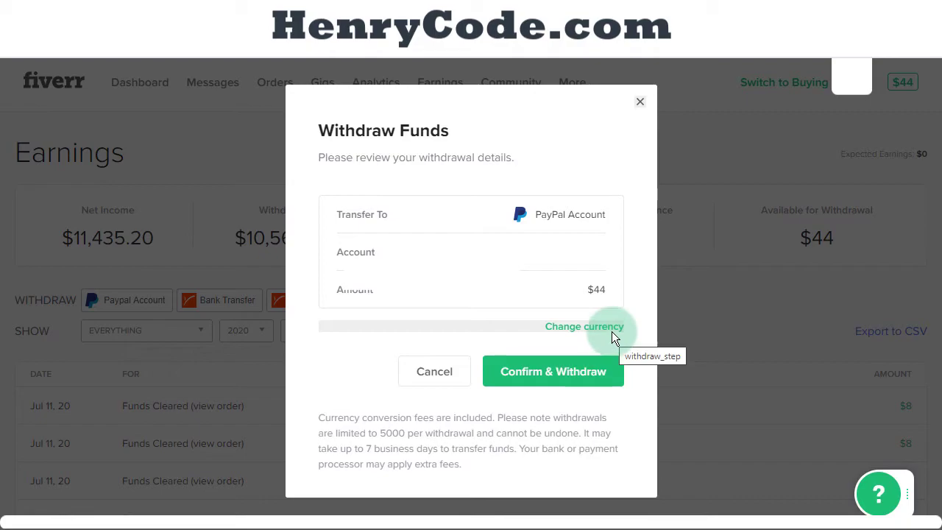
Set the PayPal withdrawal currency to USD - $ and save the setting.
{"action": "left_click", "coordinate": [611, 331]}
{"action": "left_click", "coordinate": [606, 265]}
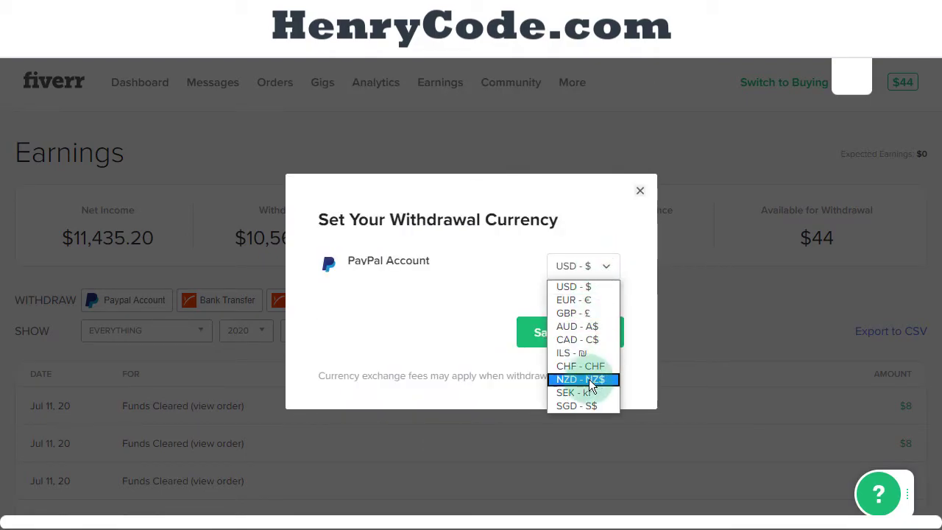
{"action": "left_click", "coordinate": [591, 288]}
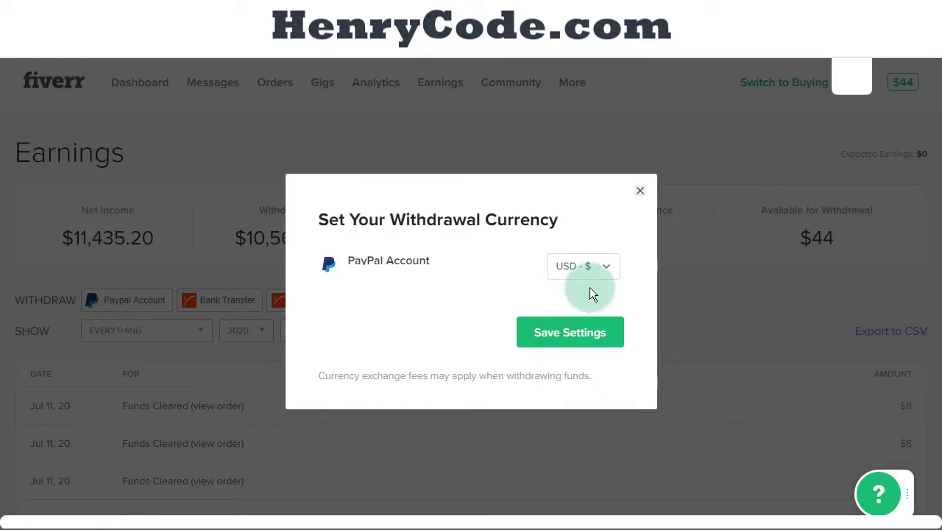
{"action": "left_click", "coordinate": [604, 343]}
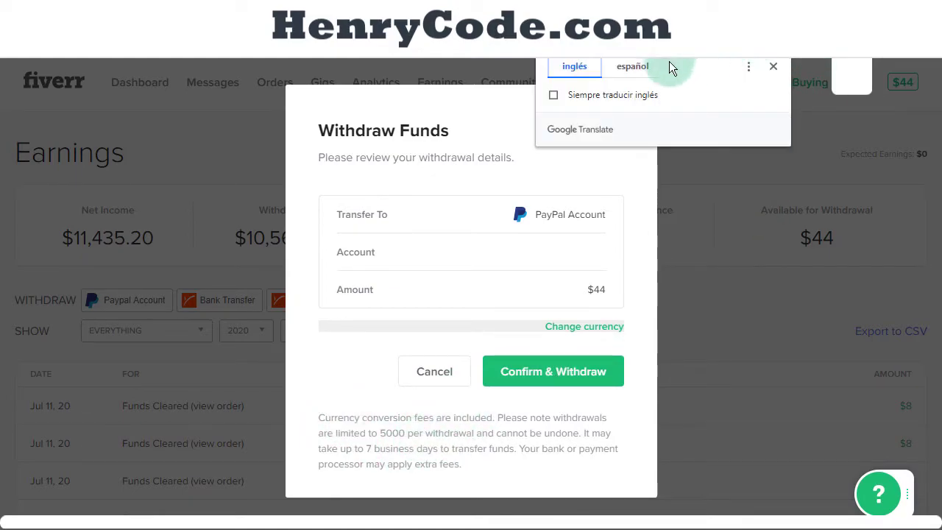
Translate the withdrawal details into Spanish to read them, and return the page to English.
{"action": "left_click", "coordinate": [630, 66]}
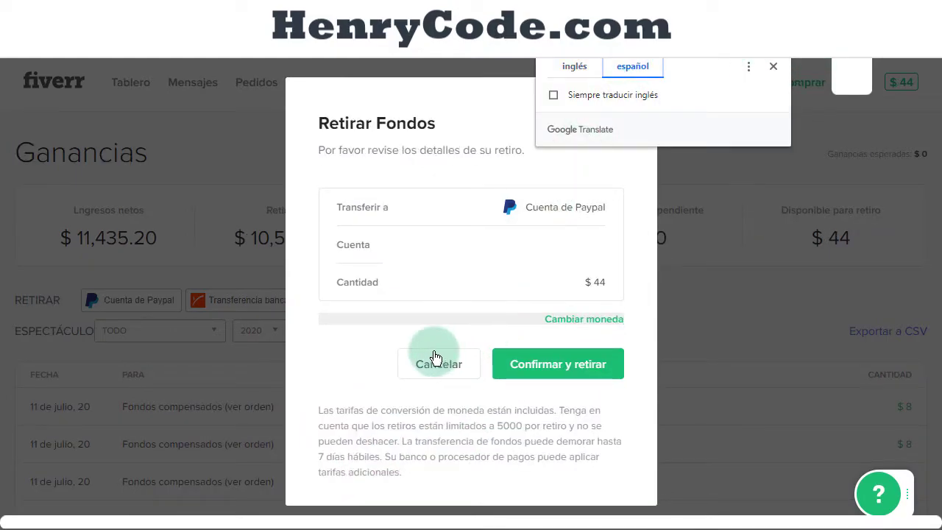
{"action": "left_click", "coordinate": [349, 348]}
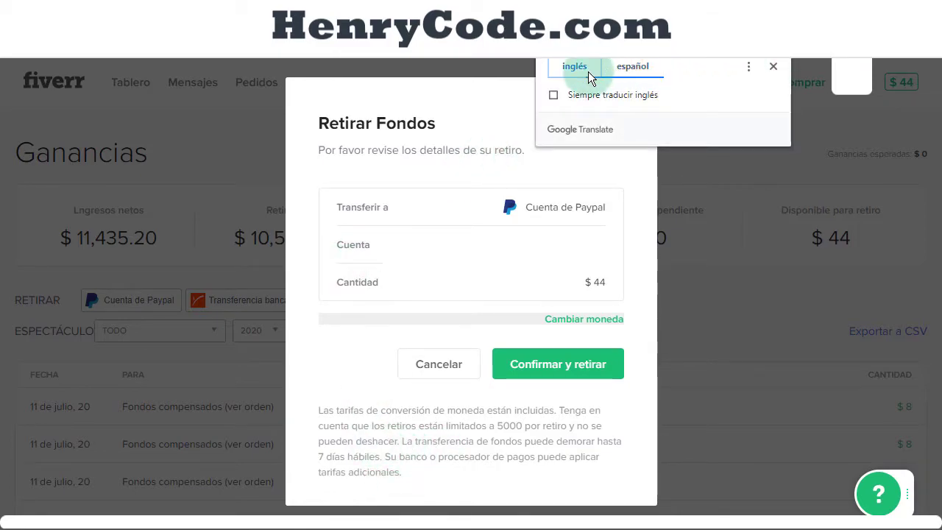
{"action": "left_click", "coordinate": [587, 69]}
{"action": "left_click", "coordinate": [468, 189]}
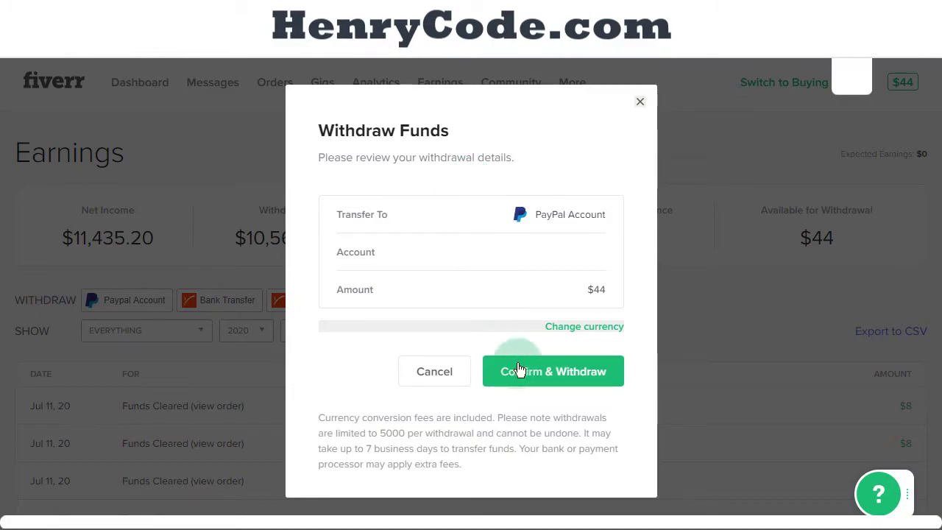
Confirm the $44 withdrawal to PayPal and translate the confirmation message into Spanish.
{"action": "left_click", "coordinate": [571, 377]}
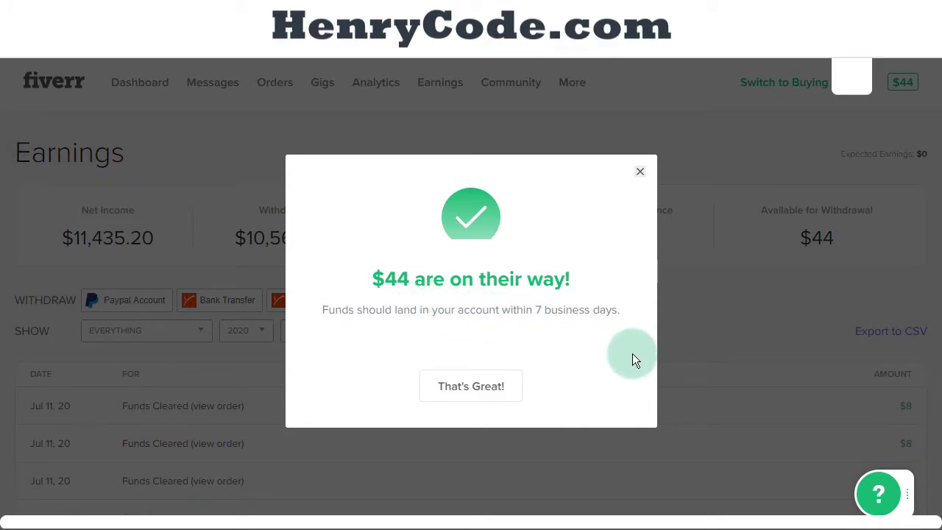
{"action": "left_click", "coordinate": [751, 55]}
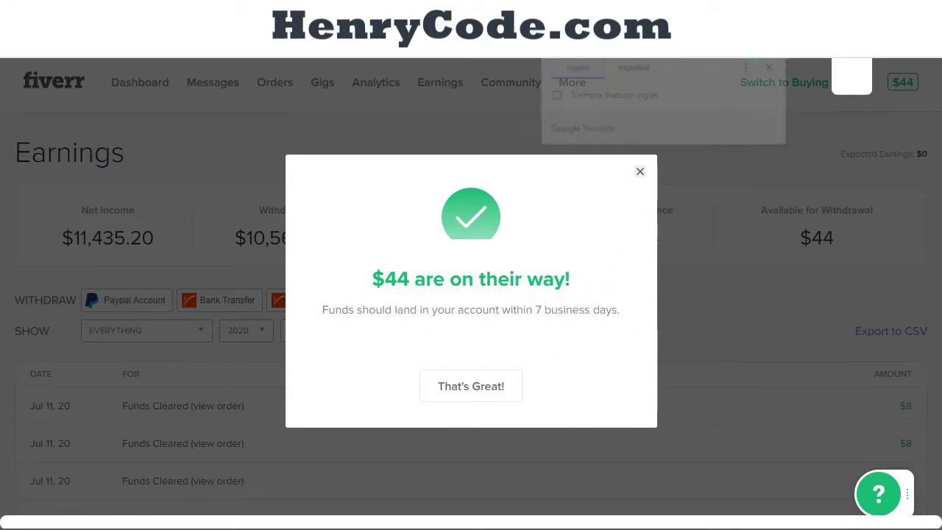
{"action": "left_click", "coordinate": [634, 67]}
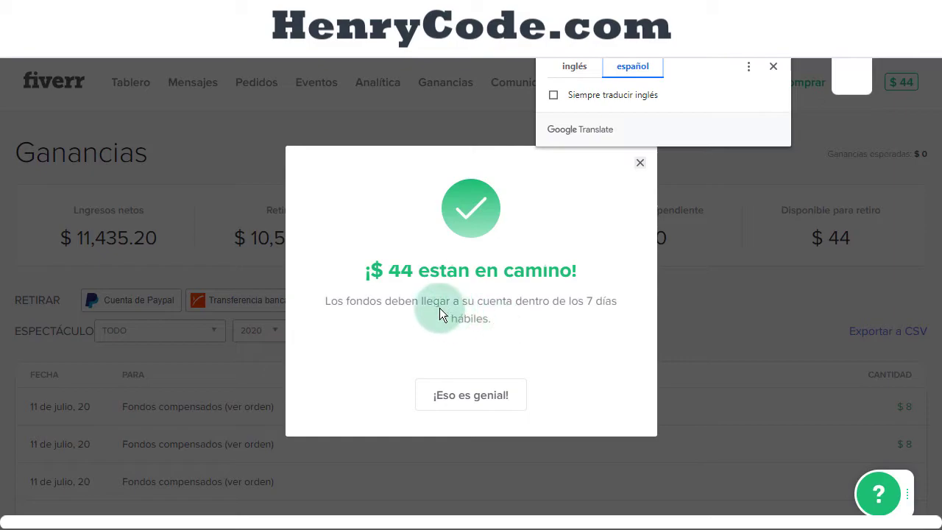
{"action": "left_click", "coordinate": [605, 312]}
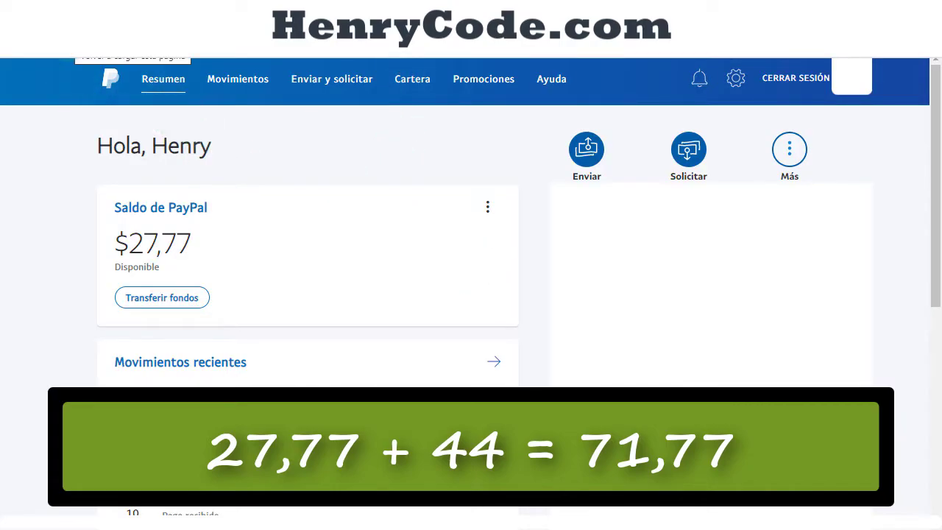
Switch from PayPal back to Fiverr, dismiss the withdrawal confirmation and return the Earnings page to English.
{"action": "left_click", "coordinate": [362, 221]}
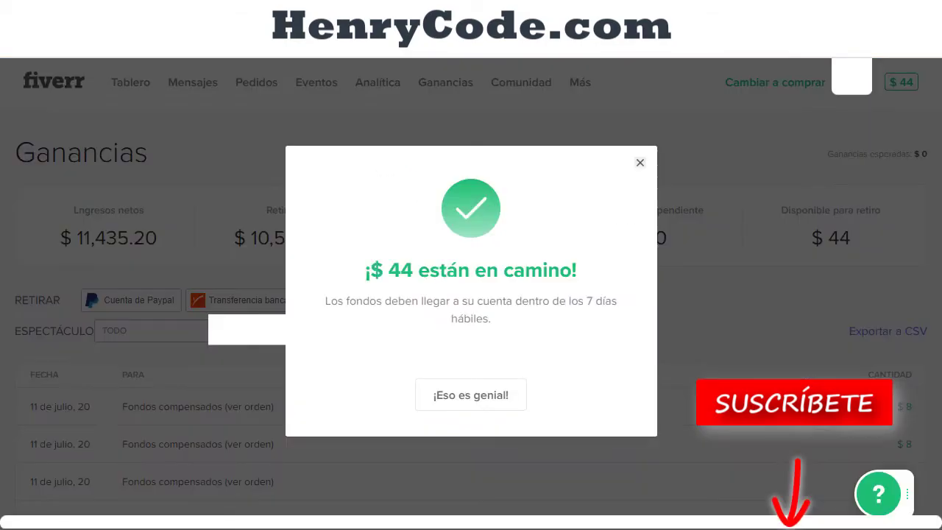
{"action": "left_click", "coordinate": [493, 409]}
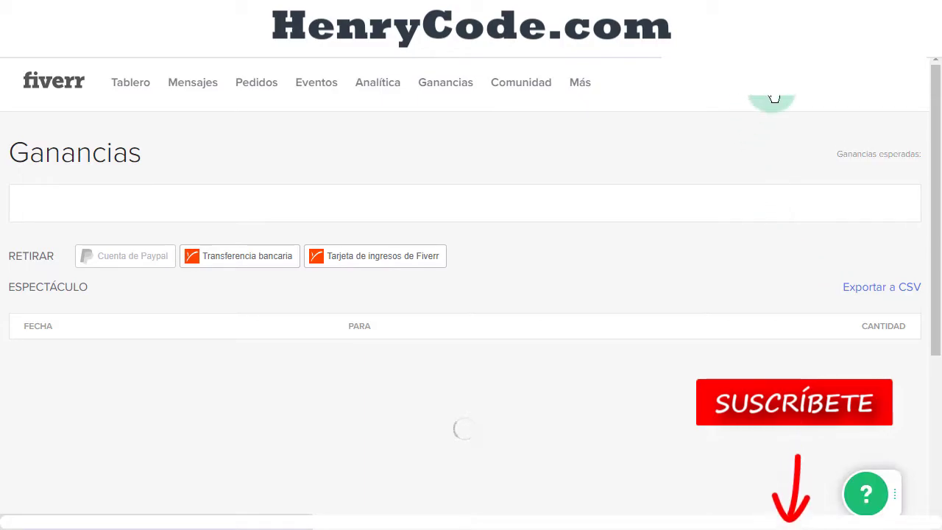
{"action": "left_click", "coordinate": [581, 65]}
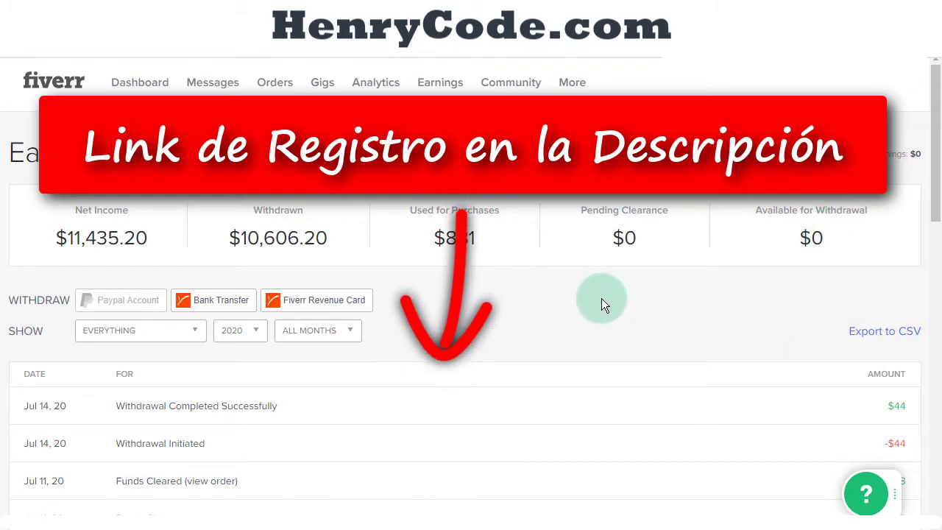
Examine the earnings summary and the transaction history, including the withdrawal entries and cleared funds.
{"action": "scroll", "coordinate": [809, 291], "scroll_direction": "down", "scroll_amount": 1}
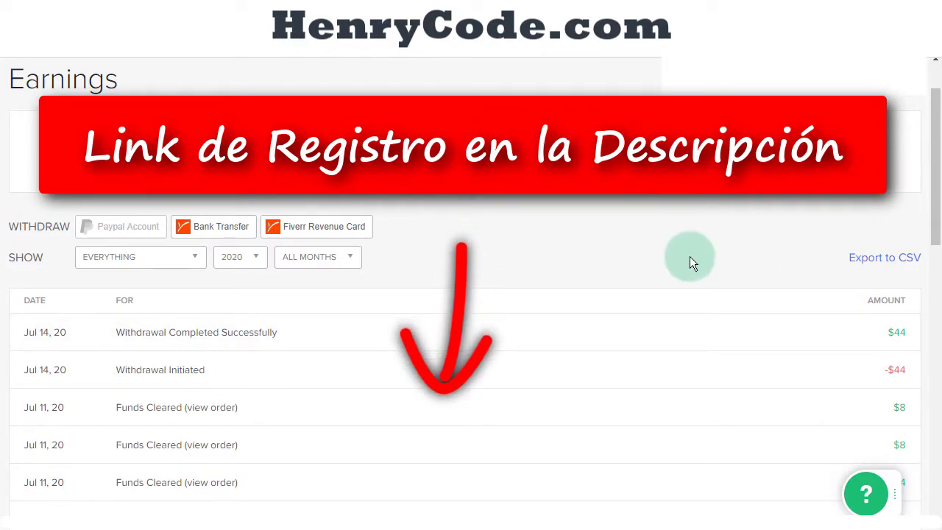
{"action": "scroll", "coordinate": [691, 262], "scroll_direction": "up", "scroll_amount": 1}
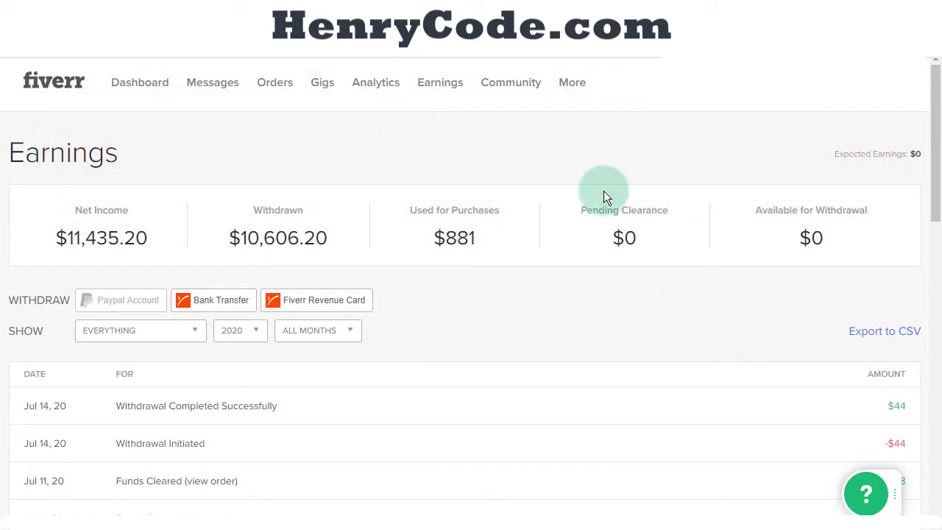
{"action": "scroll", "coordinate": [668, 309], "scroll_direction": "down", "scroll_amount": 3}
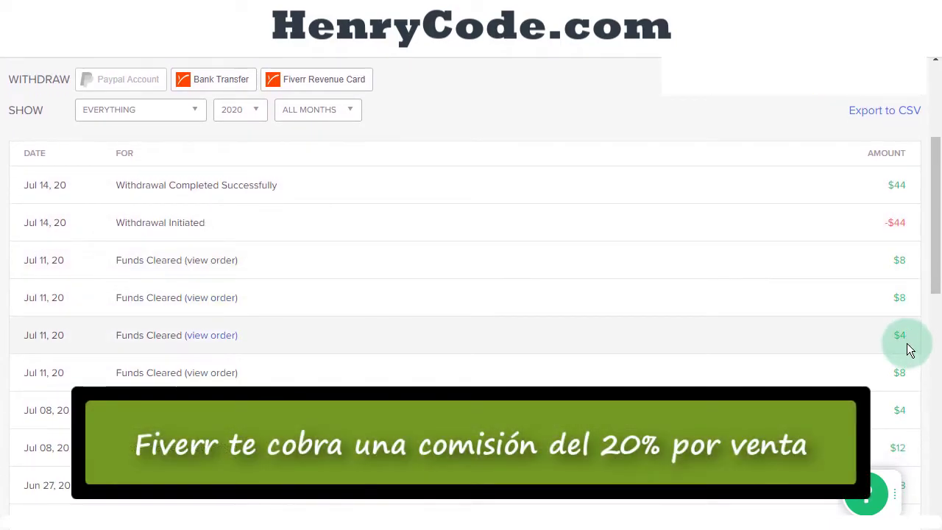
{"action": "scroll", "coordinate": [909, 350], "scroll_direction": "up", "scroll_amount": 3}
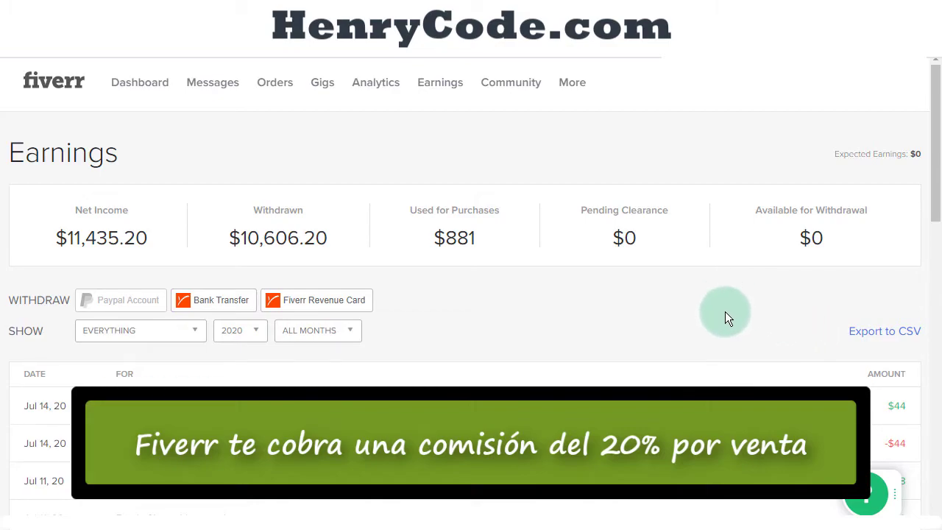
{"action": "scroll", "coordinate": [785, 360], "scroll_direction": "down", "scroll_amount": 1}
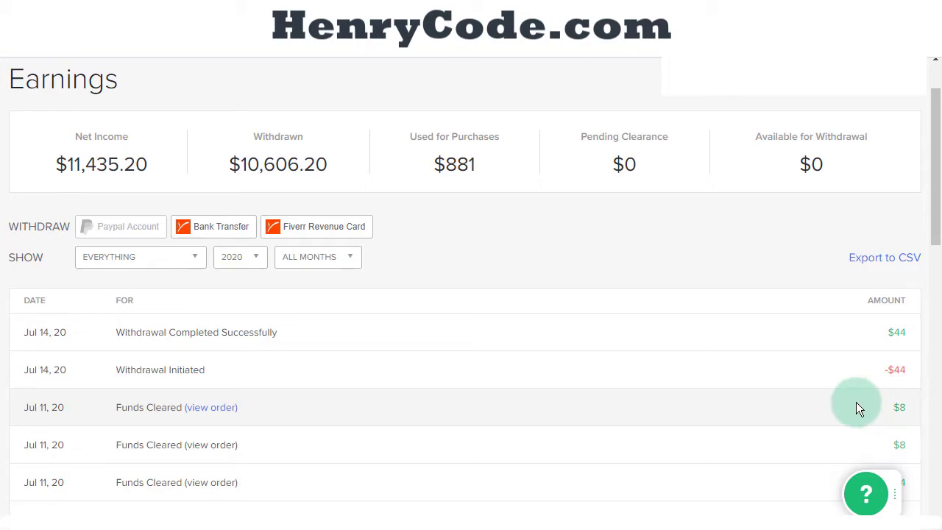
{"action": "scroll", "coordinate": [855, 401], "scroll_direction": "up", "scroll_amount": 1}
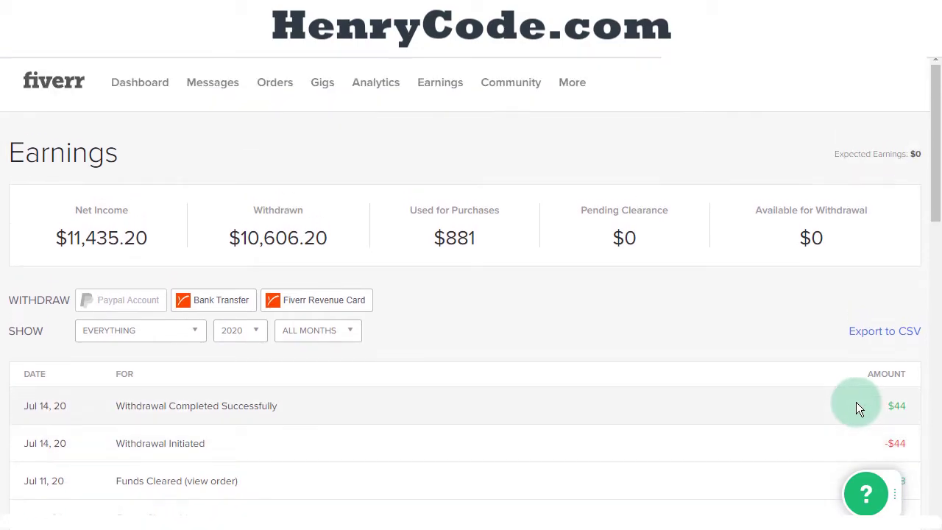
{"action": "scroll", "coordinate": [778, 391], "scroll_direction": "down", "scroll_amount": 1}
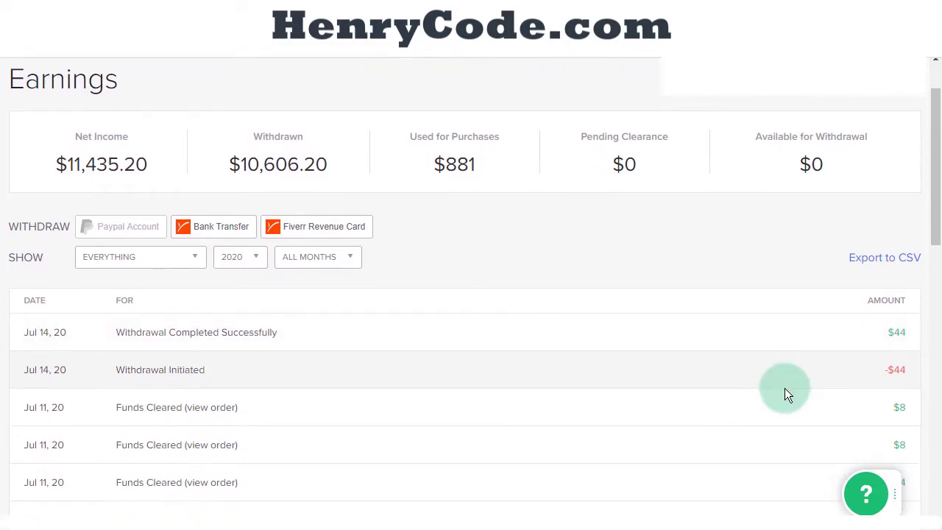
{"action": "scroll", "coordinate": [856, 431], "scroll_direction": "down", "scroll_amount": 1}
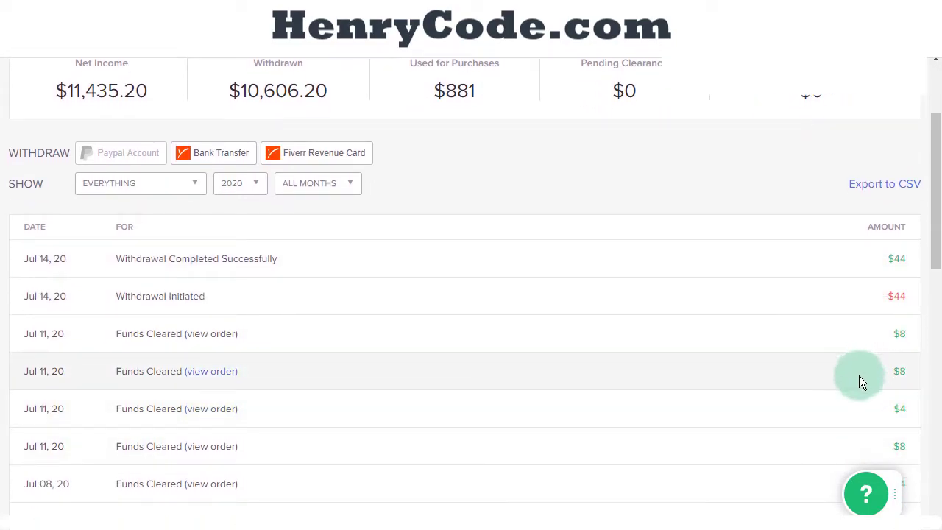
{"action": "scroll", "coordinate": [846, 354], "scroll_direction": "up", "scroll_amount": 2}
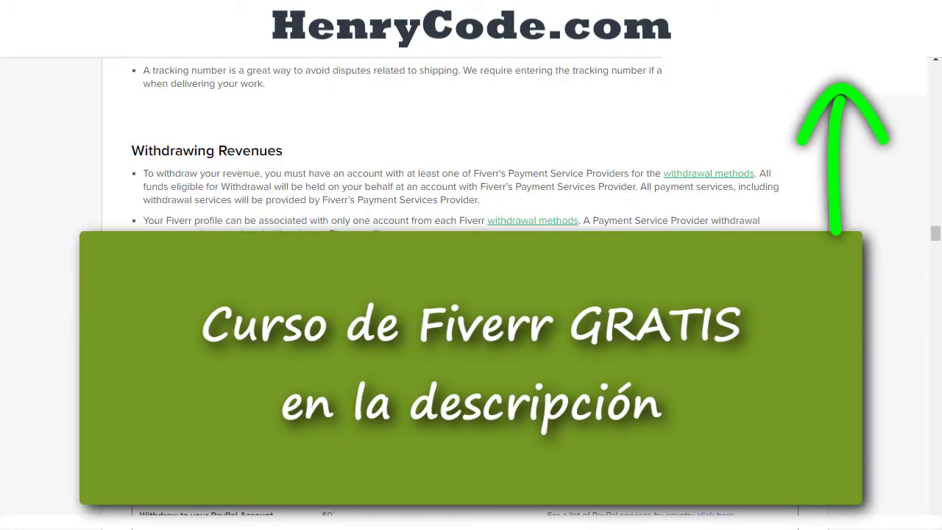
Leave the payment terms and look through the service subcategories offered under Graphics & Design.
{"action": "scroll", "coordinate": [389, 165], "scroll_direction": "up", "scroll_amount": 20}
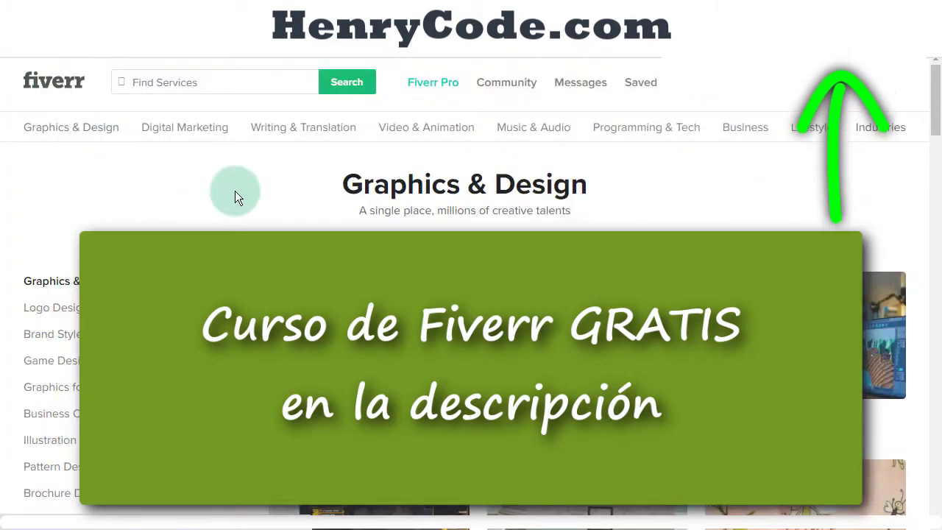
{"action": "scroll", "coordinate": [206, 132], "scroll_direction": "down", "scroll_amount": 20}
{"action": "scroll", "coordinate": [229, 162], "scroll_direction": "down", "scroll_amount": 10}
{"action": "scroll", "coordinate": [229, 162], "scroll_direction": "up", "scroll_amount": 3}
{"action": "scroll", "coordinate": [607, 323], "scroll_direction": "up", "scroll_amount": 14}
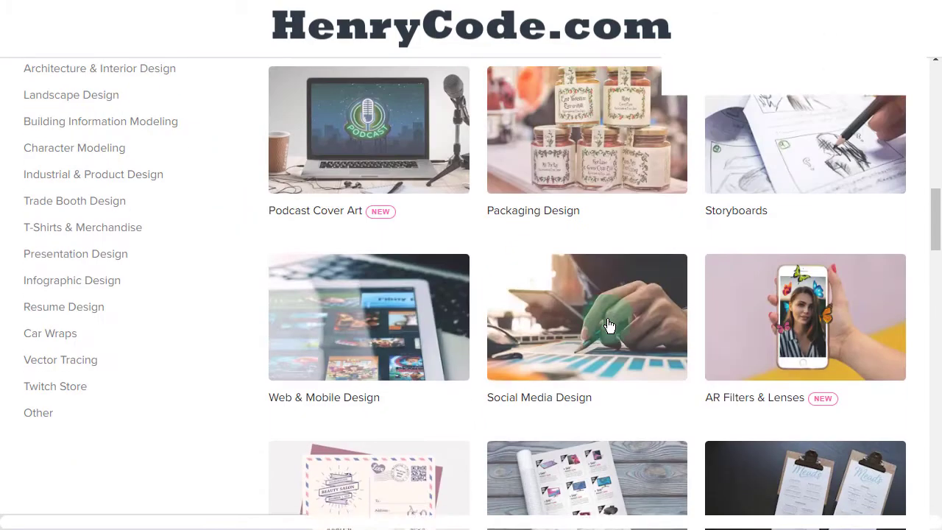
{"action": "scroll", "coordinate": [608, 324], "scroll_direction": "up", "scroll_amount": 10}
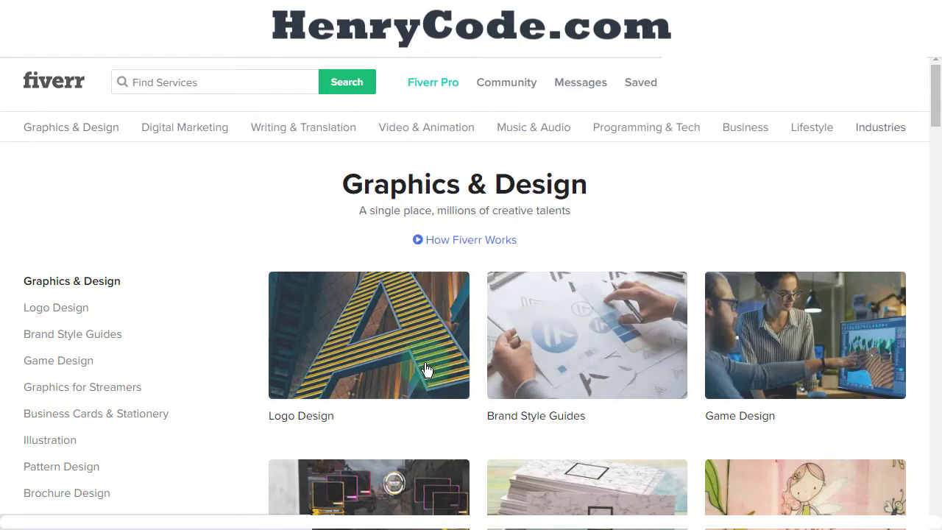
{"action": "scroll", "coordinate": [719, 344], "scroll_direction": "down", "scroll_amount": 1}
{"action": "scroll", "coordinate": [719, 344], "scroll_direction": "down", "scroll_amount": 2}
{"action": "scroll", "coordinate": [589, 338], "scroll_direction": "up", "scroll_amount": 4}
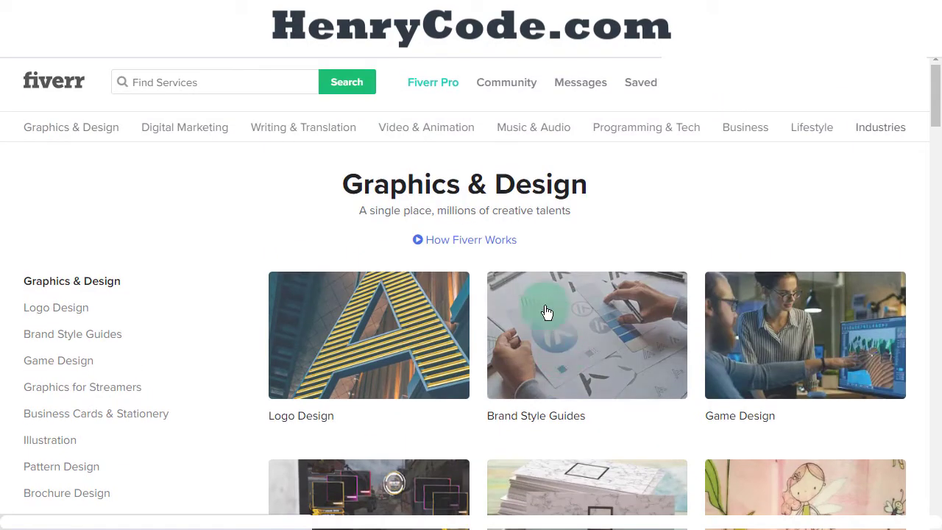
Open the Web Programming services under Programming & Tech and look through the listed gigs and starting prices.
{"action": "mouse_move", "coordinate": [620, 131]}
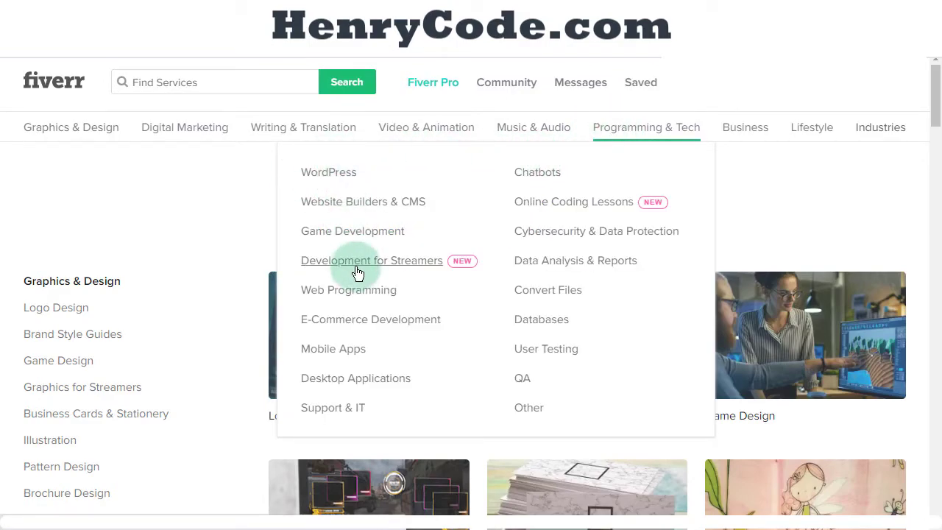
{"action": "left_click", "coordinate": [360, 291]}
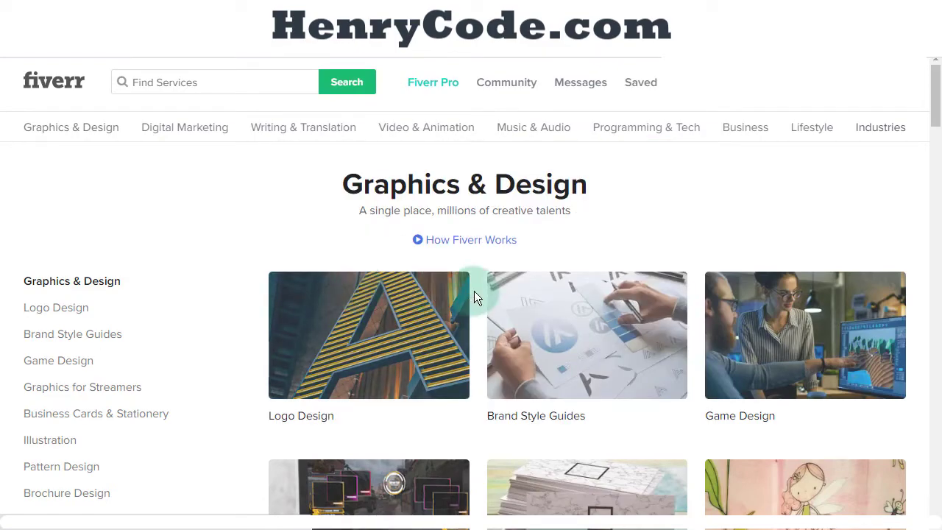
{"action": "scroll", "coordinate": [685, 221], "scroll_direction": "down", "scroll_amount": 5}
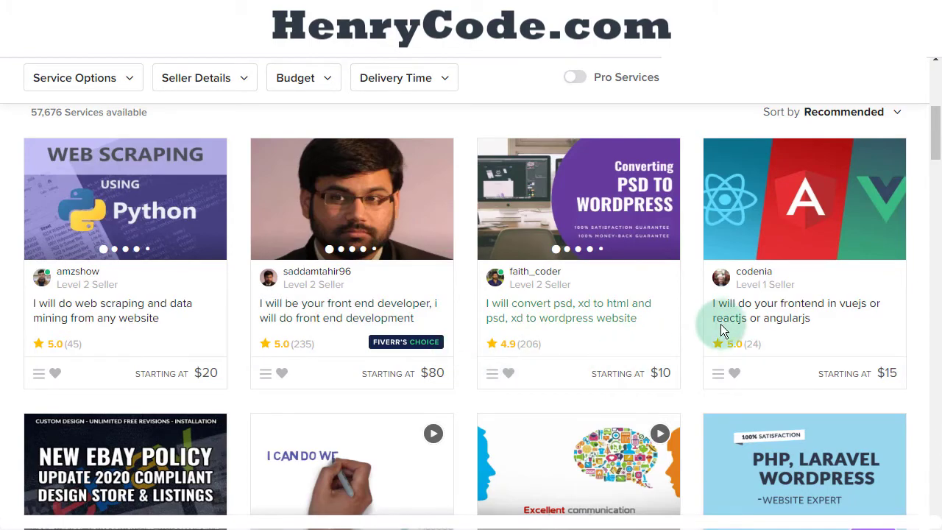
Browse further through the Web Programming gigs, comparing their offers, ratings and starting prices.
{"action": "scroll", "coordinate": [765, 331], "scroll_direction": "down", "scroll_amount": 2}
{"action": "scroll", "coordinate": [647, 339], "scroll_direction": "down", "scroll_amount": 3}
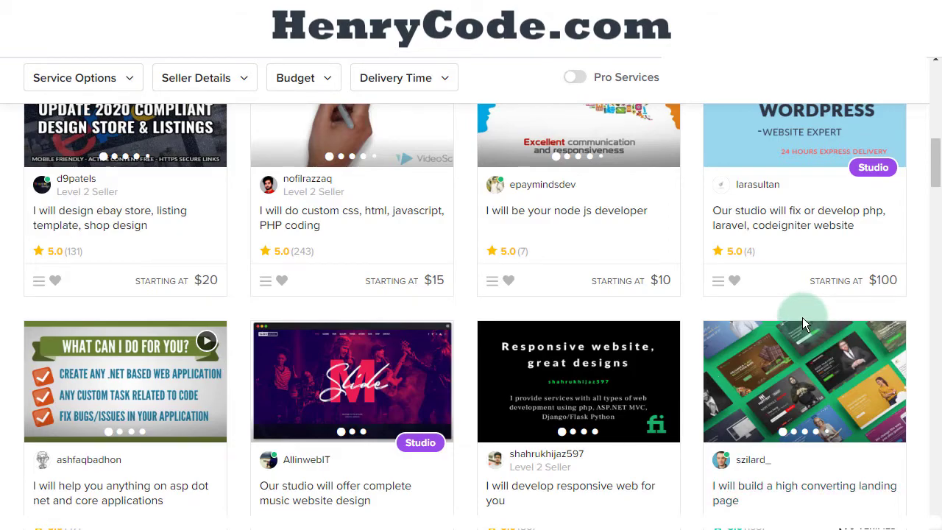
{"action": "scroll", "coordinate": [802, 318], "scroll_direction": "down", "scroll_amount": 6}
{"action": "scroll", "coordinate": [804, 324], "scroll_direction": "down", "scroll_amount": 1}
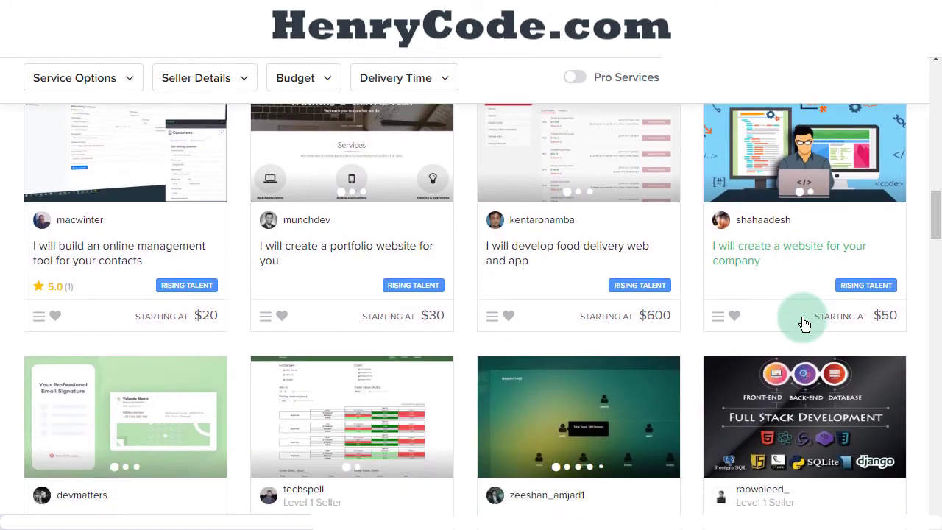
{"action": "scroll", "coordinate": [796, 320], "scroll_direction": "up", "scroll_amount": 11}
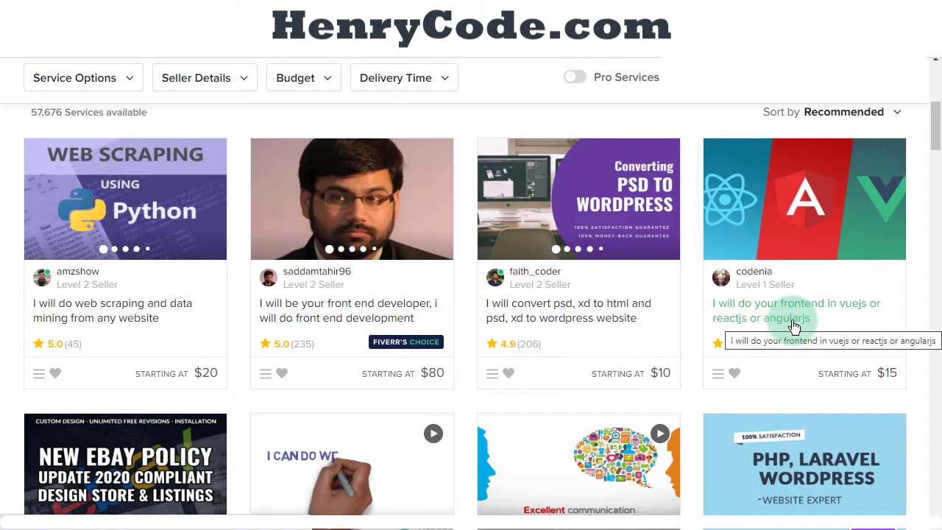
{"action": "scroll", "coordinate": [794, 326], "scroll_direction": "up", "scroll_amount": 4}
{"action": "scroll", "coordinate": [665, 305], "scroll_direction": "down", "scroll_amount": 5}
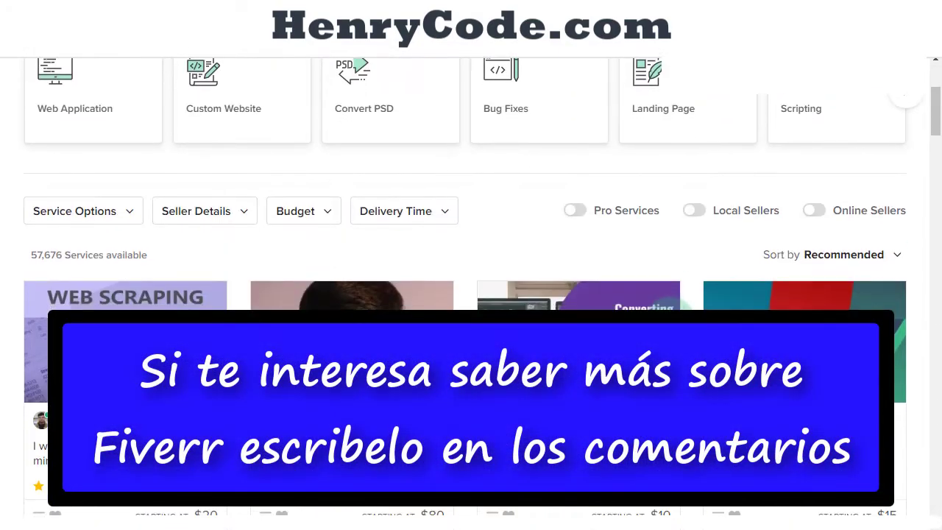
{"action": "scroll", "coordinate": [577, 303], "scroll_direction": "down", "scroll_amount": 2}
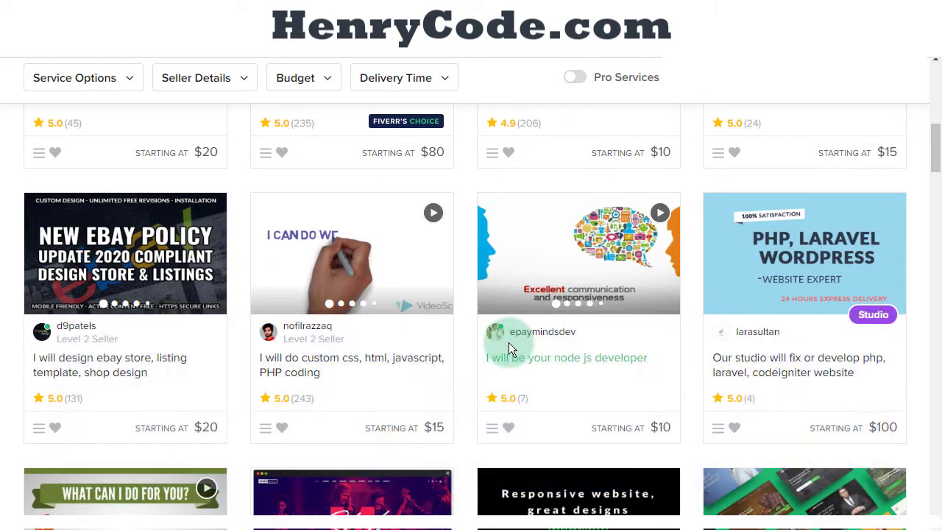
{"action": "scroll", "coordinate": [509, 342], "scroll_direction": "up", "scroll_amount": 1}
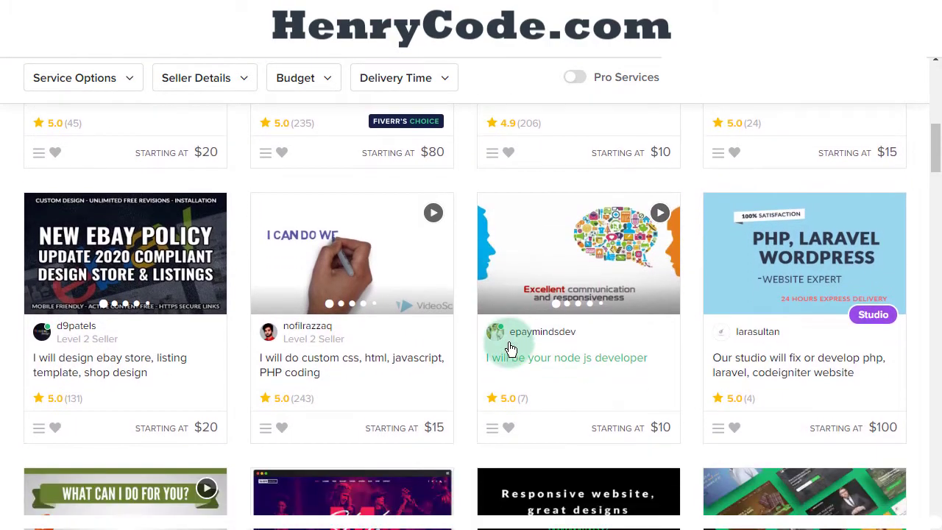
Open the "I will do custom css, html, javascript, PHP coding" gig, translate it into Spanish and look over its rating, preview and reviews.
{"action": "left_click", "coordinate": [409, 366]}
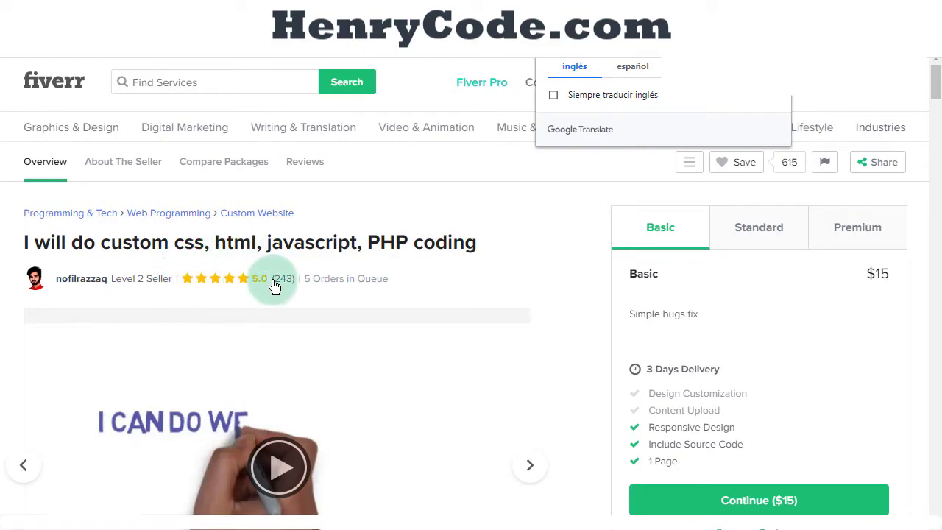
{"action": "mouse_move", "coordinate": [211, 291]}
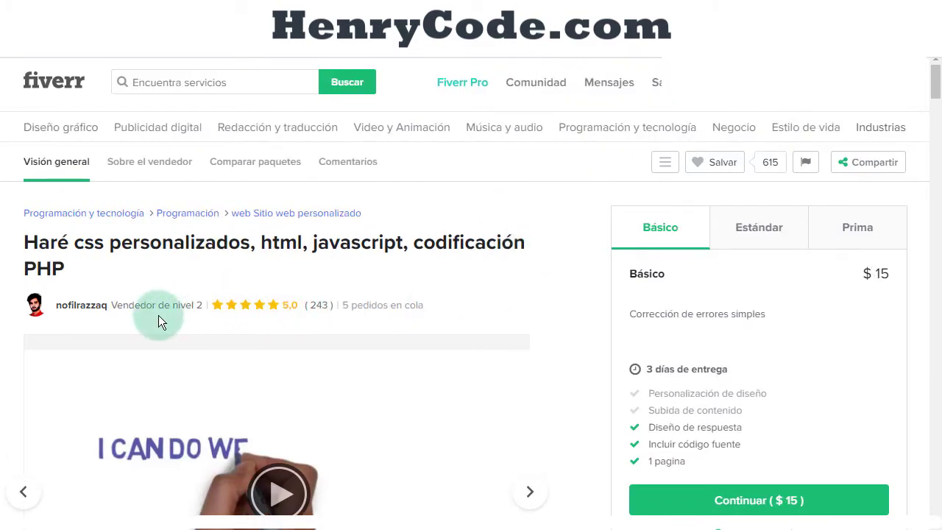
{"action": "mouse_move", "coordinate": [187, 311]}
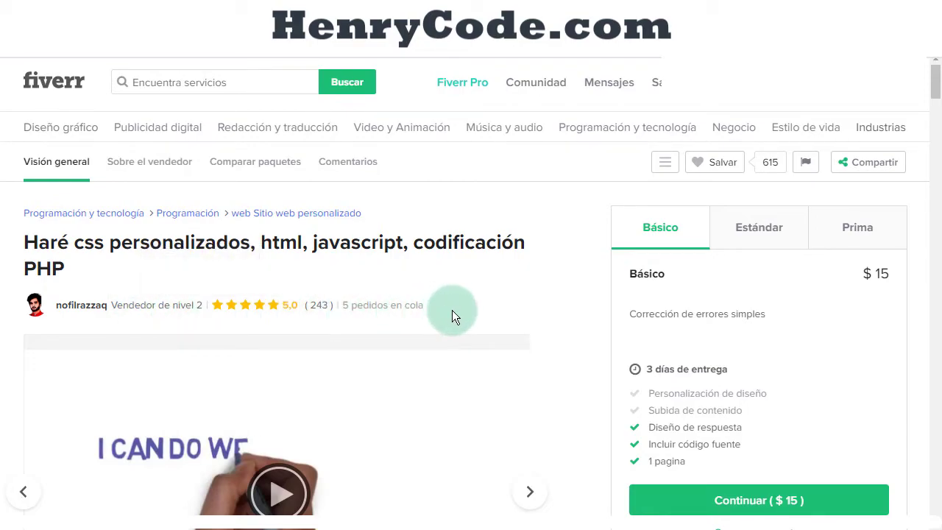
{"action": "scroll", "coordinate": [452, 310], "scroll_direction": "down", "scroll_amount": 3}
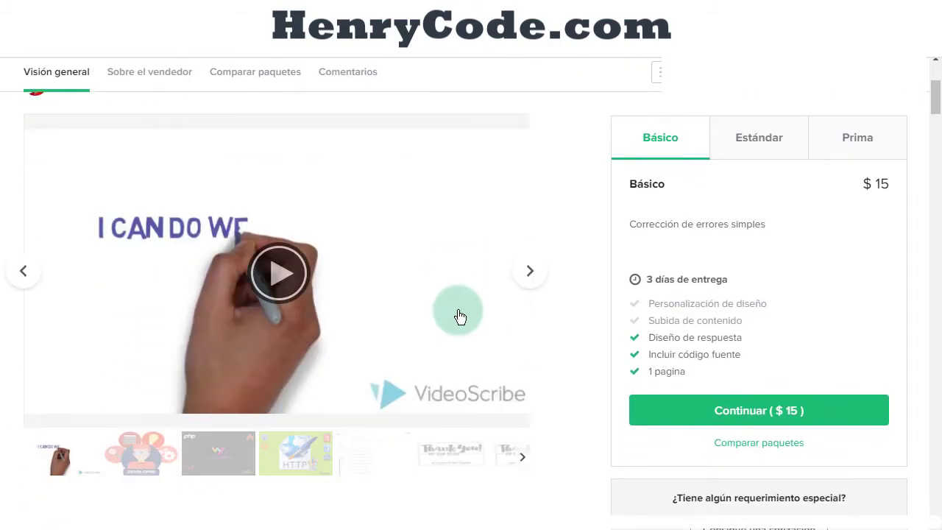
{"action": "scroll", "coordinate": [486, 300], "scroll_direction": "down", "scroll_amount": 3}
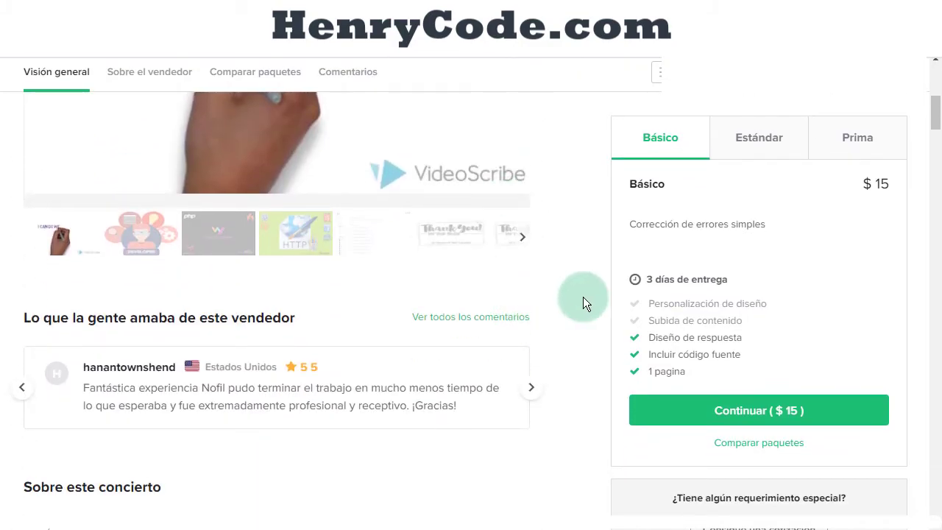
{"action": "scroll", "coordinate": [583, 300], "scroll_direction": "up", "scroll_amount": 5}
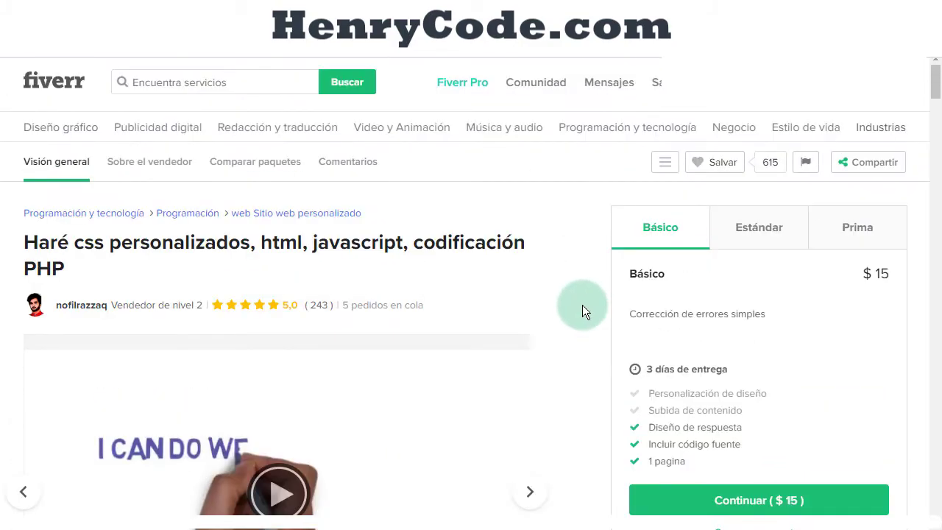
Look through the gig's Básico, Estándar and Prima packages, finishing on the Prima offer.
{"action": "left_click", "coordinate": [750, 234]}
{"action": "left_click", "coordinate": [852, 234]}
{"action": "left_click", "coordinate": [710, 235]}
{"action": "left_click", "coordinate": [662, 234]}
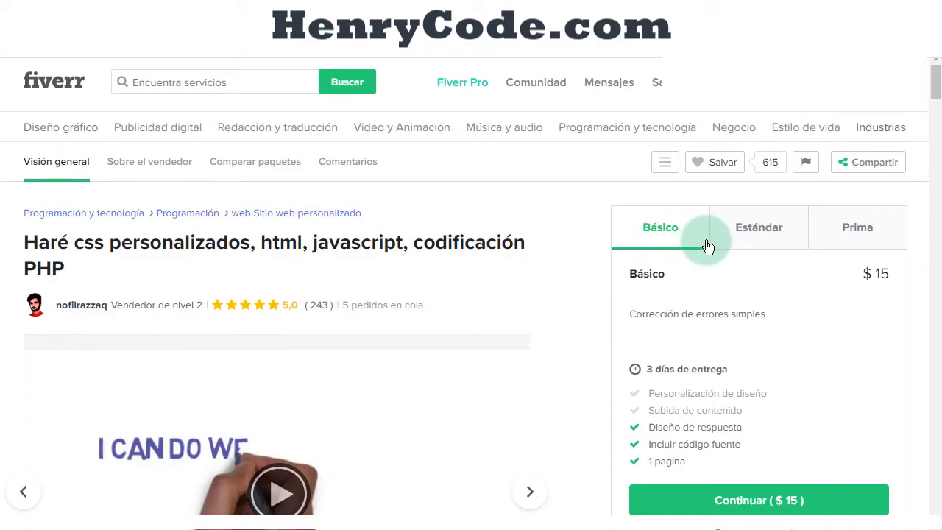
{"action": "left_click", "coordinate": [852, 237]}
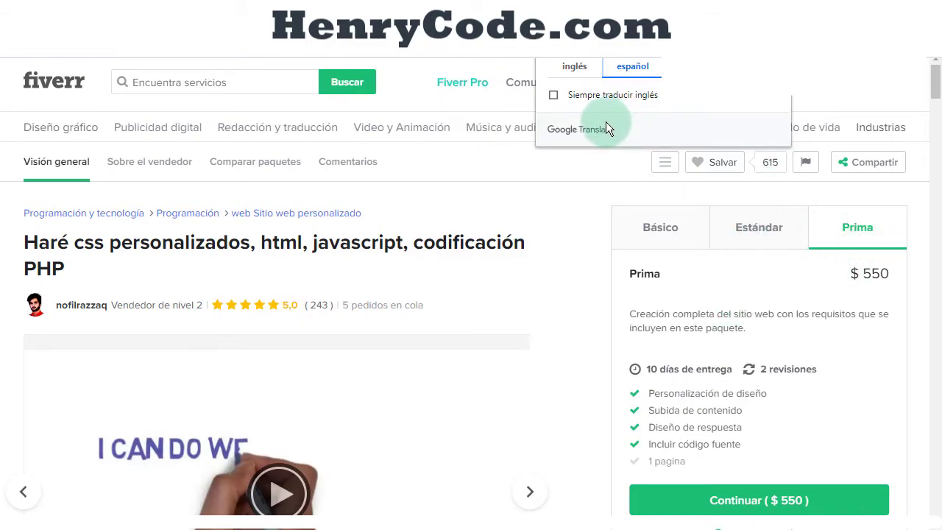
Return the gig page to English and compare the price, delivery time and features of the Basic, Standard and Premium packages.
{"action": "left_click", "coordinate": [582, 66]}
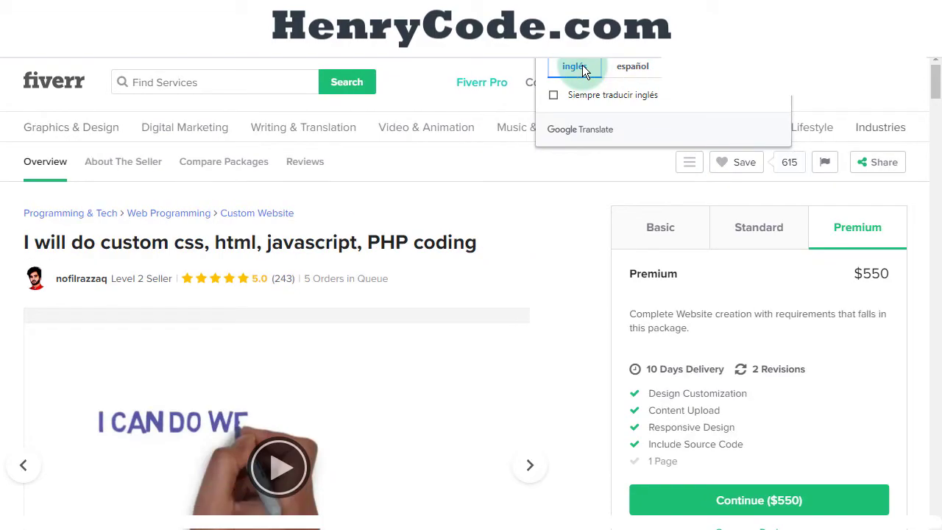
{"action": "left_click", "coordinate": [594, 198]}
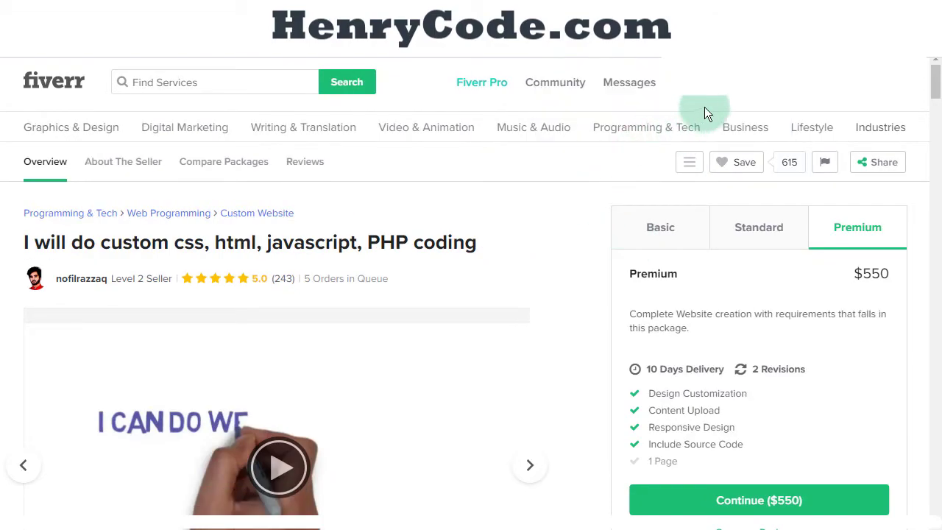
{"action": "scroll", "coordinate": [563, 250], "scroll_direction": "down", "scroll_amount": 2}
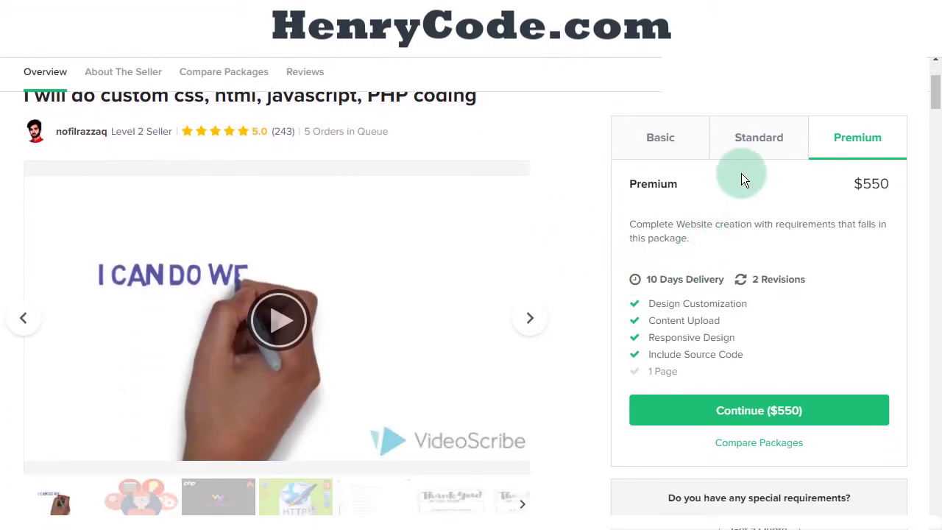
{"action": "left_click", "coordinate": [746, 141]}
{"action": "left_click", "coordinate": [662, 140]}
{"action": "left_click", "coordinate": [691, 254]}
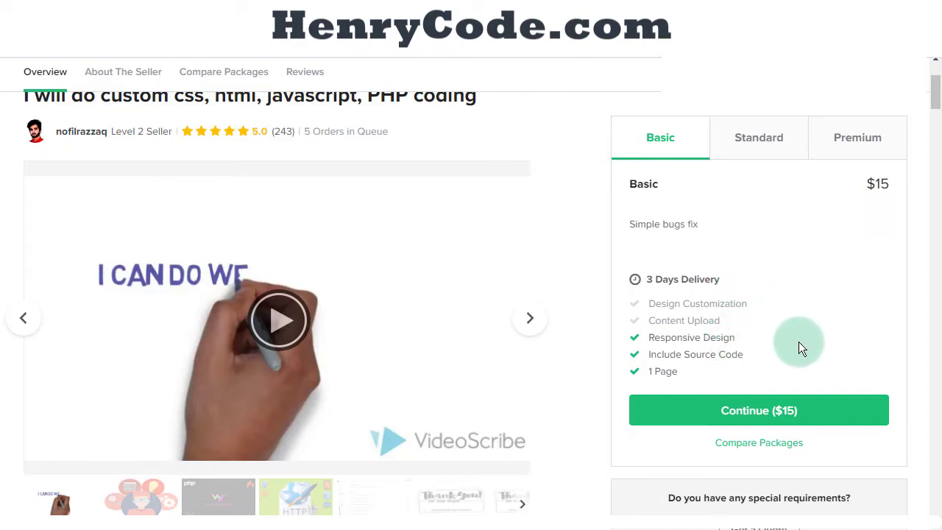
{"action": "left_click", "coordinate": [765, 137]}
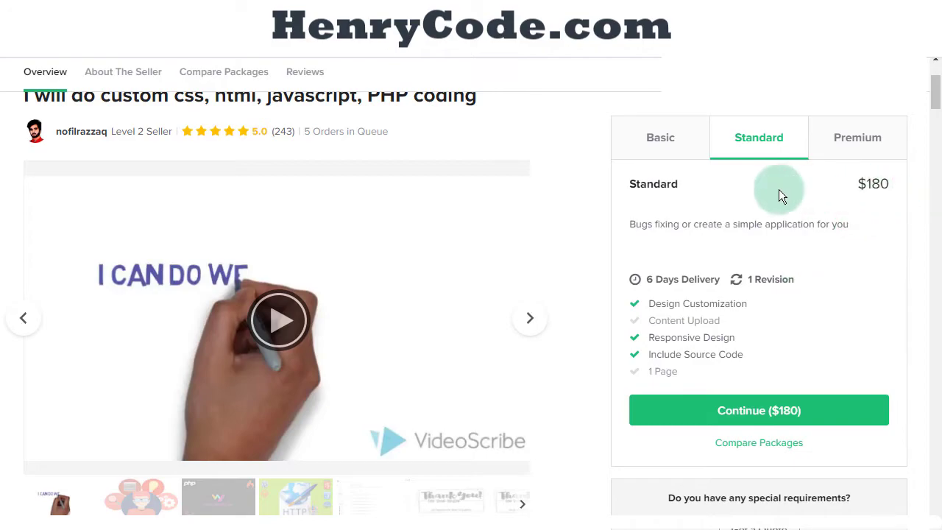
{"action": "left_click", "coordinate": [877, 137]}
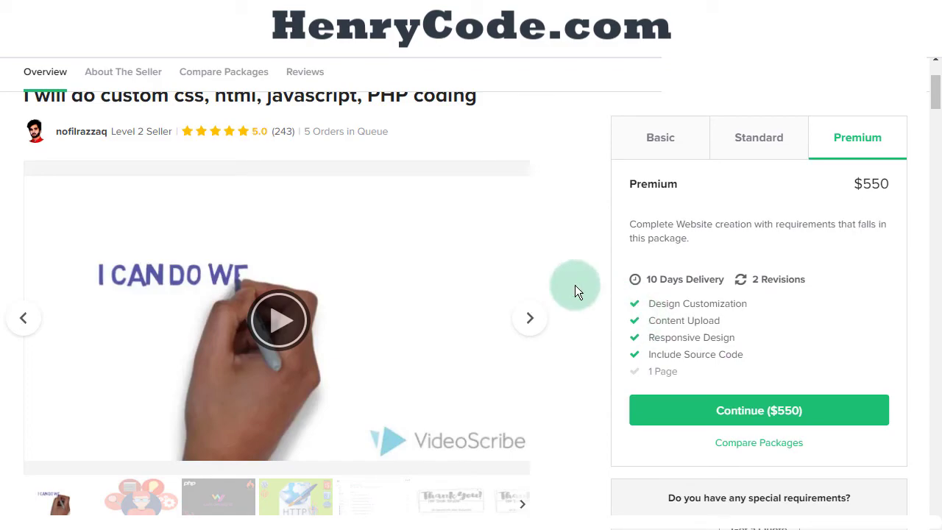
Read the gig's customer review, service description and seller profile, and return to the gig's overview.
{"action": "scroll", "coordinate": [575, 285], "scroll_direction": "down", "scroll_amount": 3}
{"action": "scroll", "coordinate": [575, 284], "scroll_direction": "down", "scroll_amount": 3}
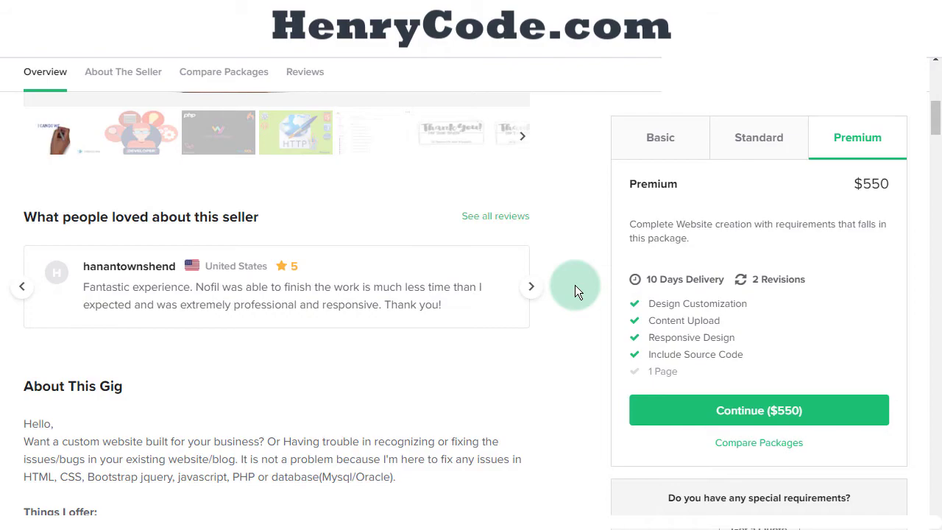
{"action": "scroll", "coordinate": [575, 284], "scroll_direction": "down", "scroll_amount": 8}
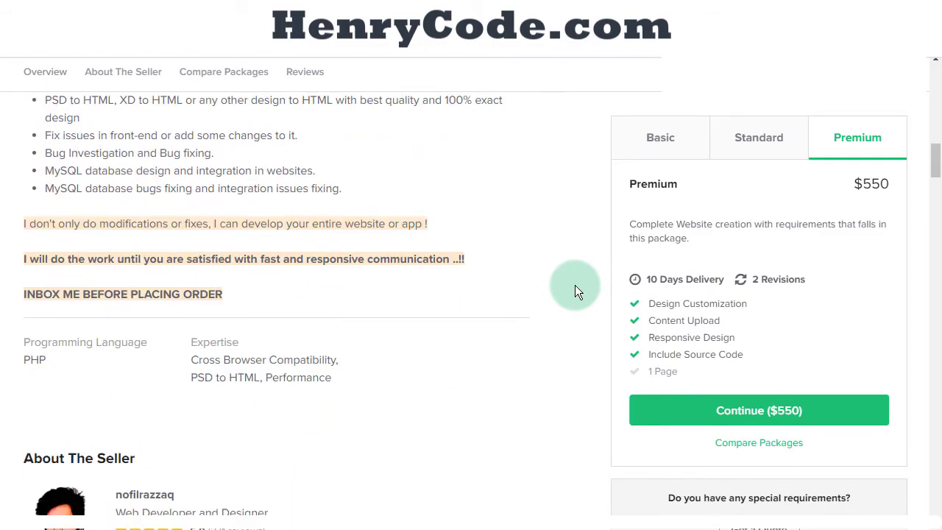
{"action": "scroll", "coordinate": [564, 315], "scroll_direction": "down", "scroll_amount": 4}
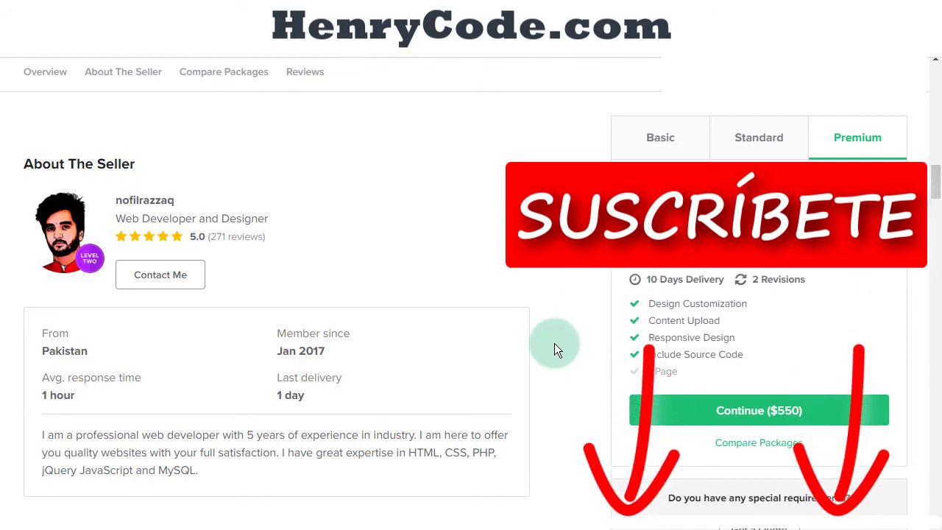
{"action": "scroll", "coordinate": [554, 343], "scroll_direction": "up", "scroll_amount": 10}
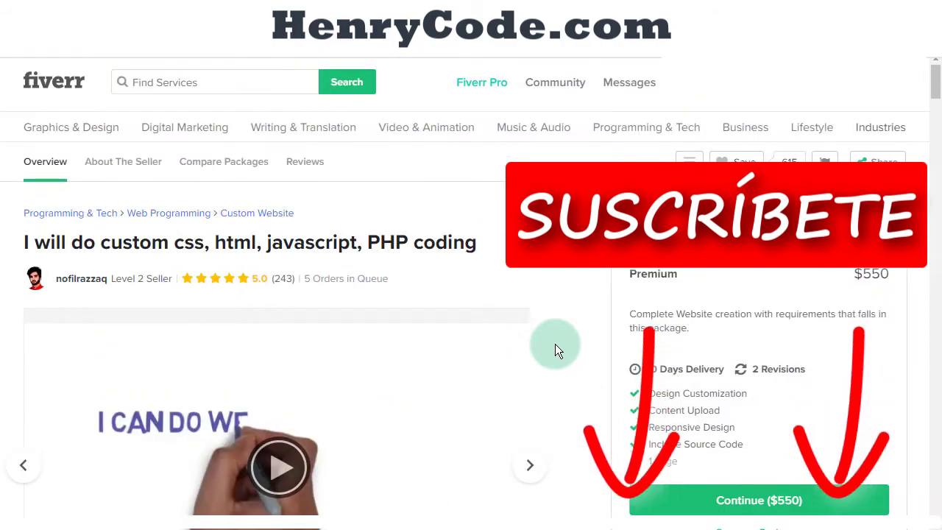